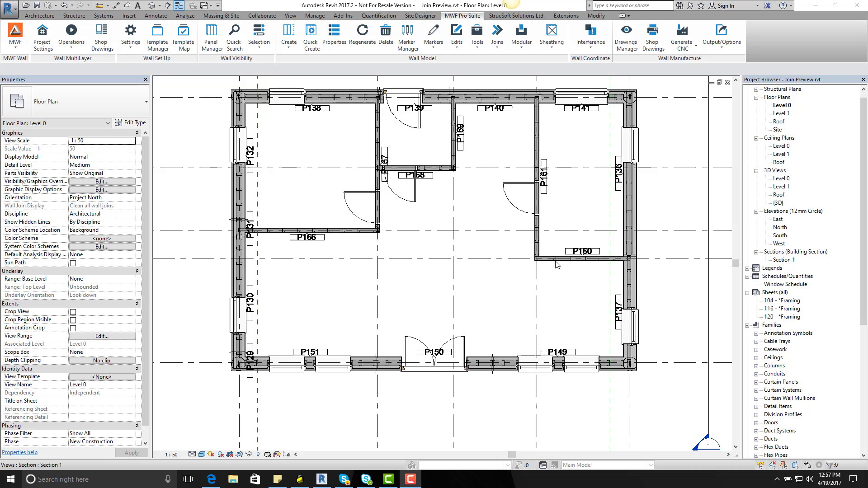
# - Browse the Marker Types catalogue to the corner panel join types
pyautogui.scroll(6, 540, 261)
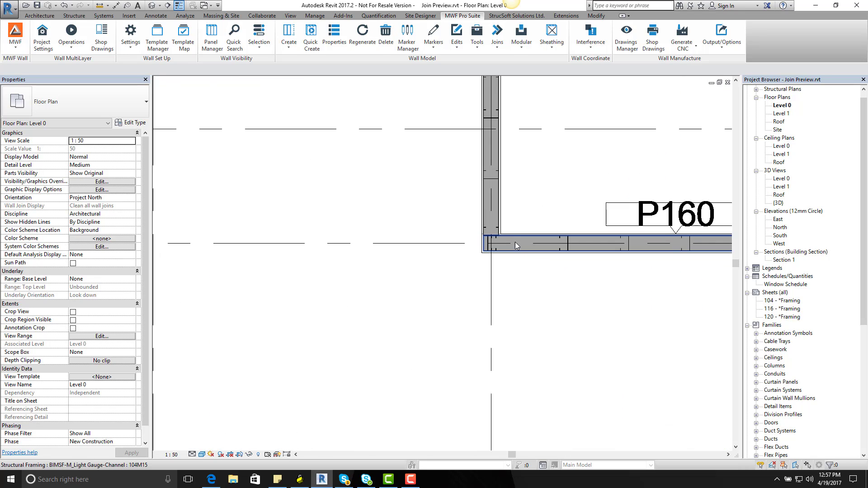
pyautogui.scroll(3, 493, 257)
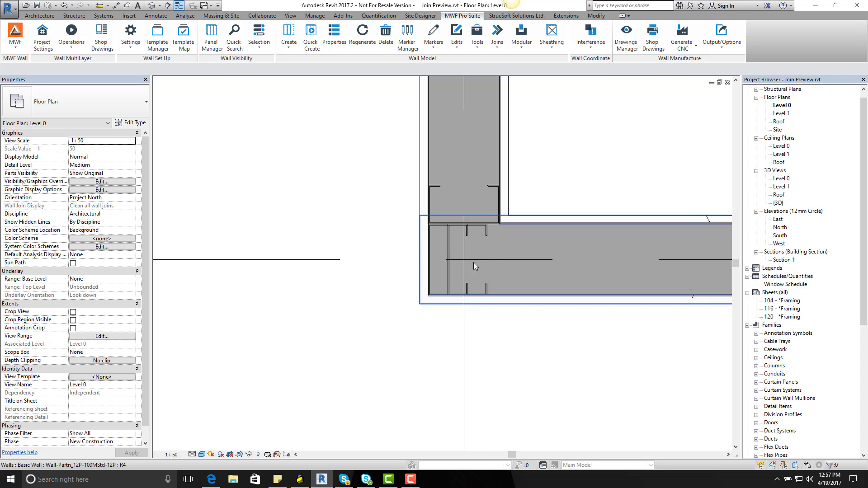
pyautogui.scroll(-5, 519, 350)
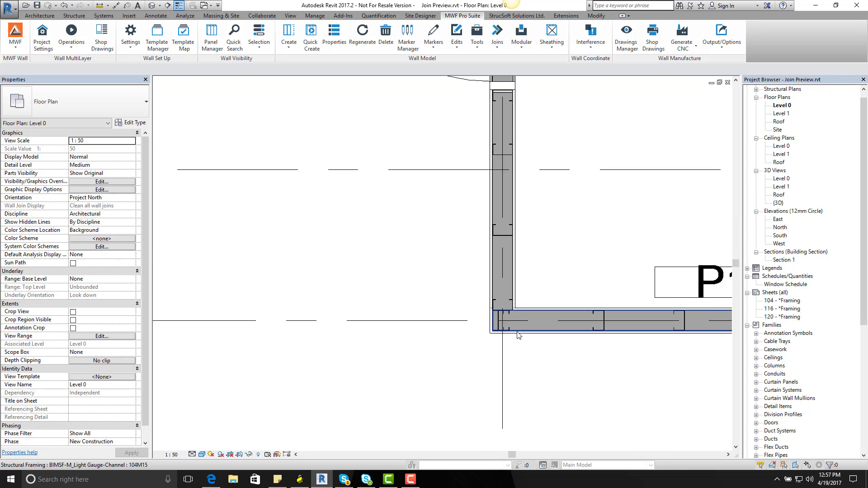
pyautogui.scroll(-1, 534, 362)
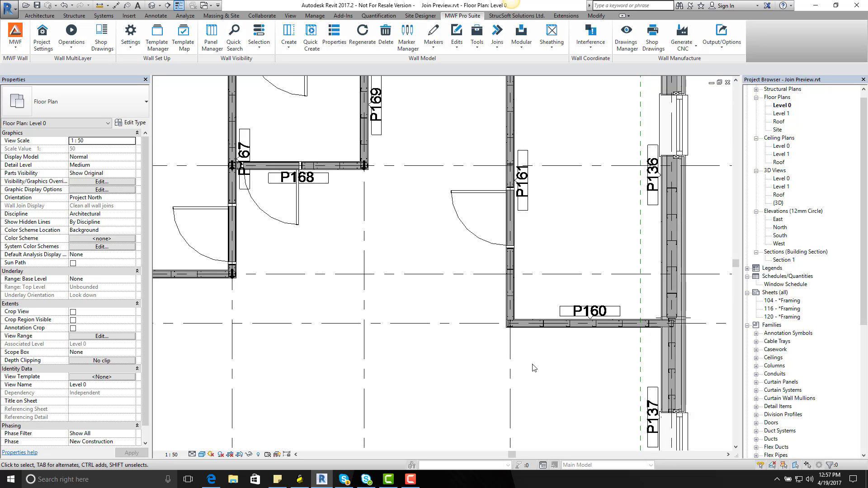
pyautogui.click(407, 36)
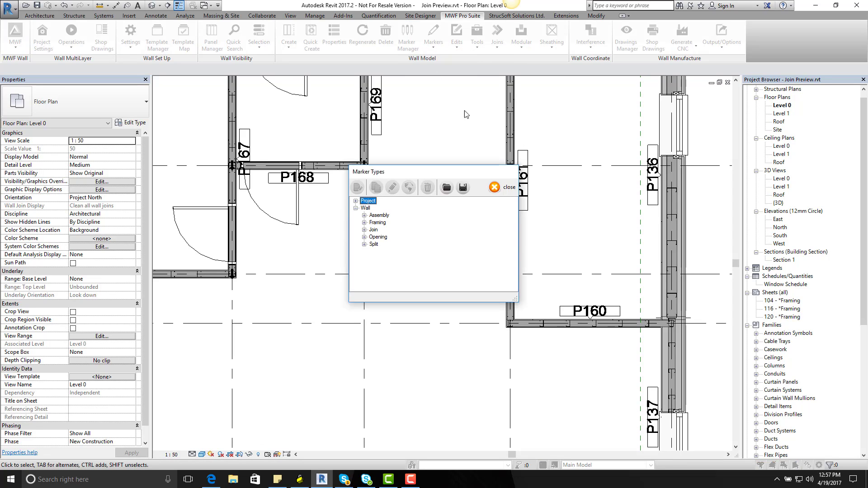
pyautogui.click(364, 230)
pyautogui.click(373, 244)
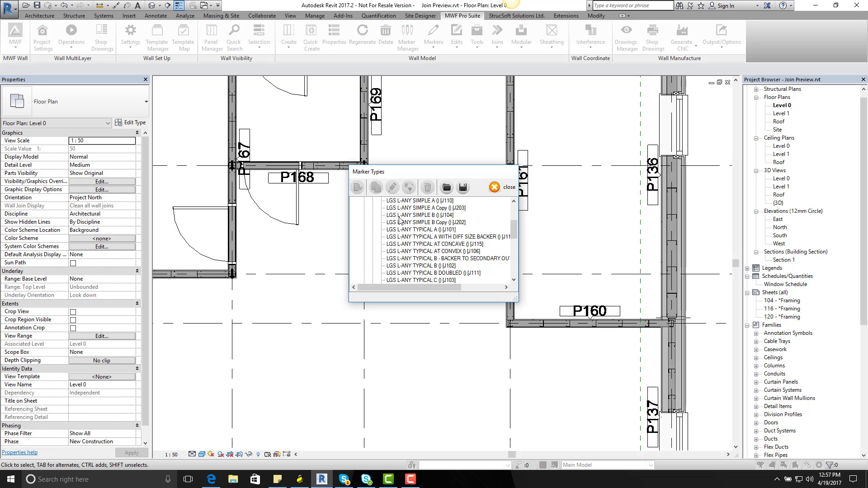
# - Inspect the LGS L-ANY SIMPLE B join's two reference points, then close it unsaved along with the catalogue
pyautogui.doubleClick(429, 215)
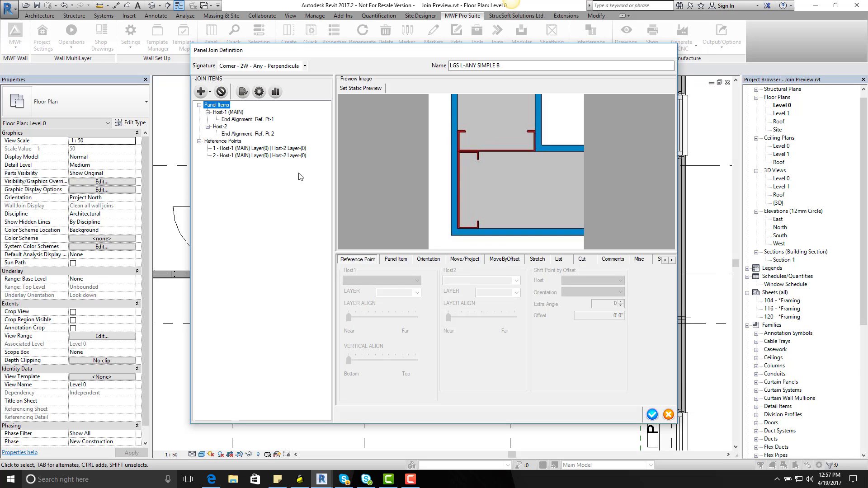
pyautogui.click(273, 149)
pyautogui.click(274, 156)
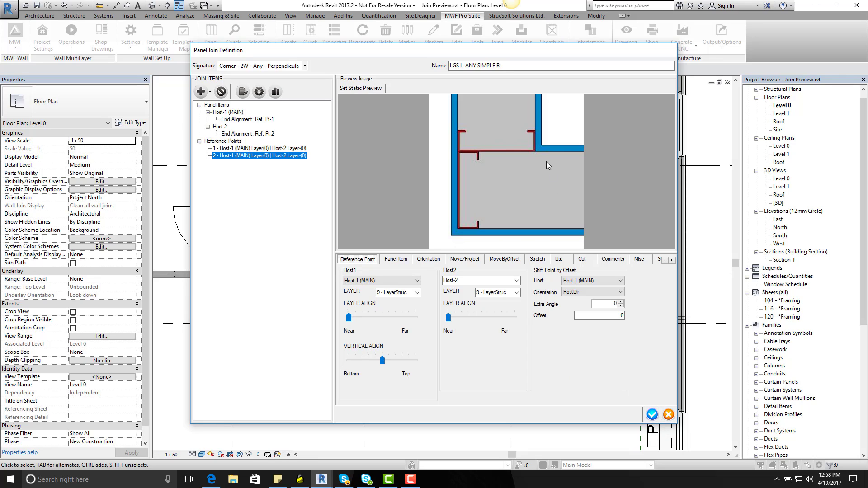
pyautogui.click(668, 414)
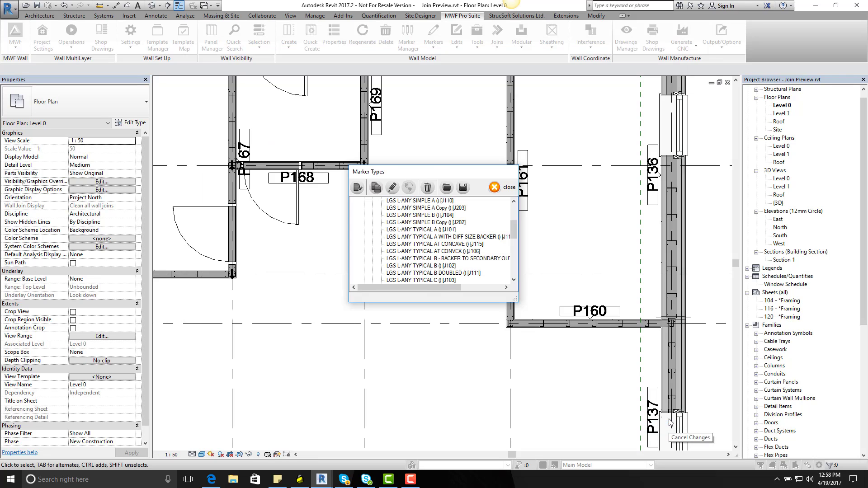
pyautogui.click(494, 186)
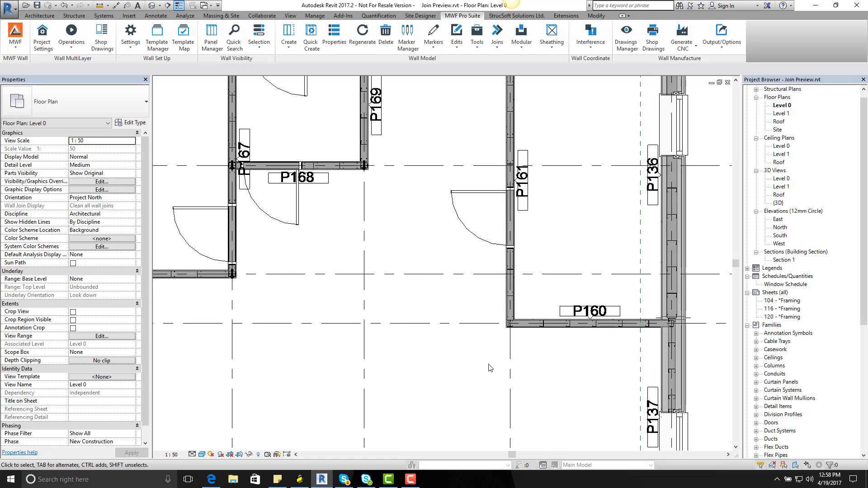
# - Crossing-select the walls at the P160 corner and open the MWF Pro Suite Joins dropdown
pyautogui.scroll(-2, 531, 343)
pyautogui.scroll(4, 538, 350)
pyautogui.scroll(2, 538, 349)
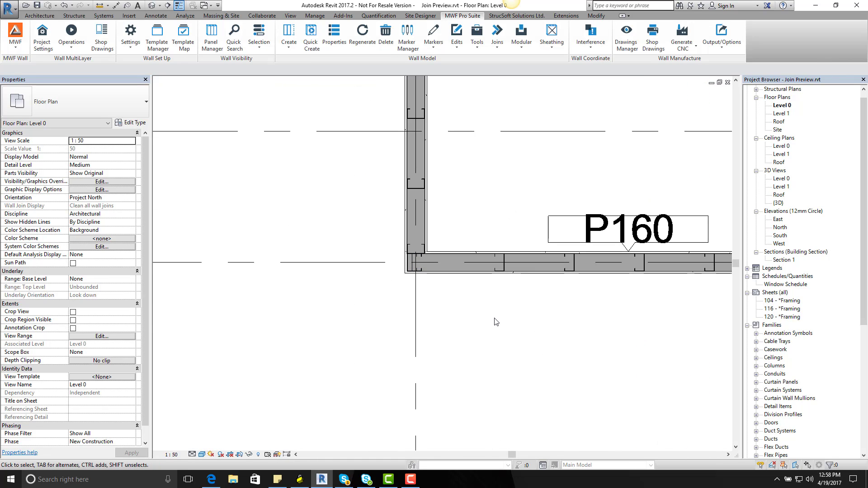
pyautogui.moveTo(488, 322); pyautogui.dragTo(380, 204)
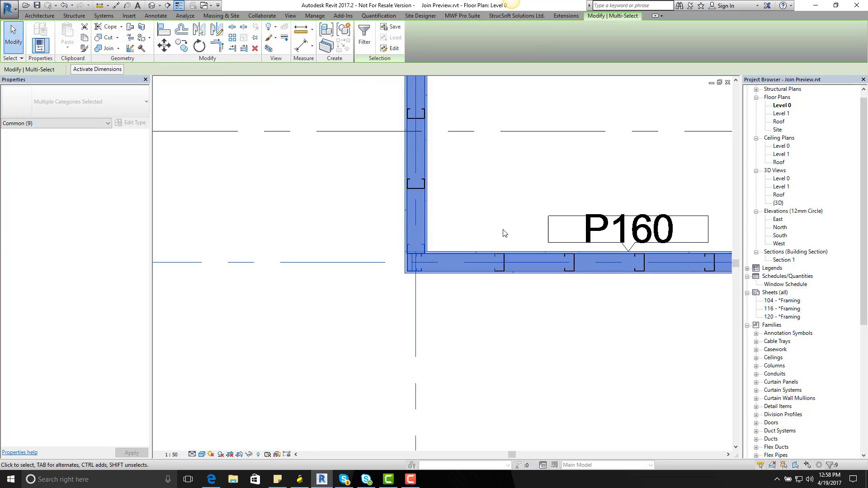
pyautogui.click(468, 17)
pyautogui.click(498, 48)
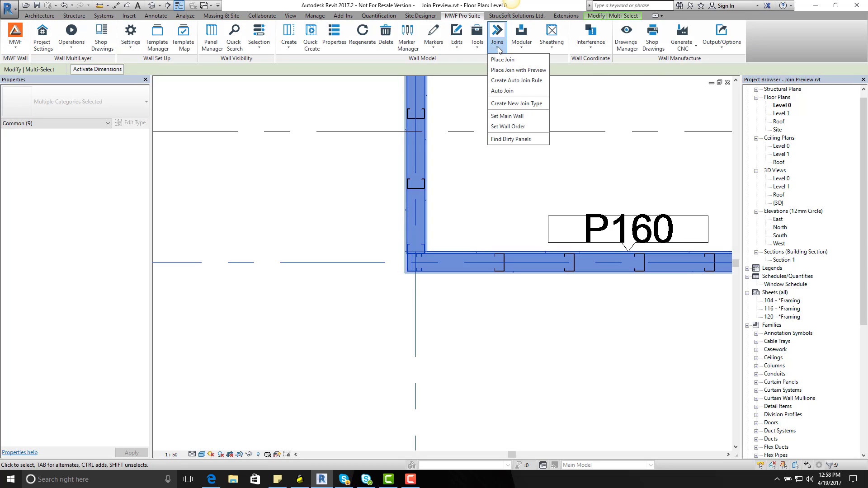
# - Start Place Join with Preview and pick LGS L-ANY SIMPLE B under the Corner - 2W - Any signature
pyautogui.click(516, 70)
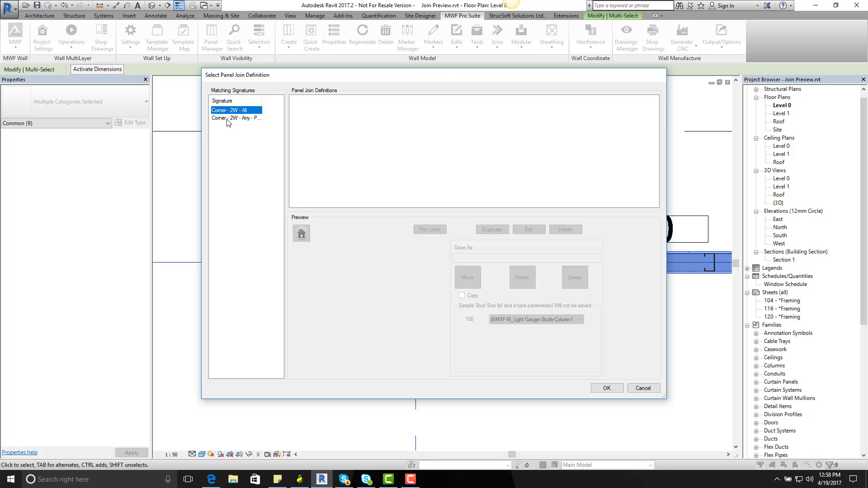
pyautogui.click(229, 118)
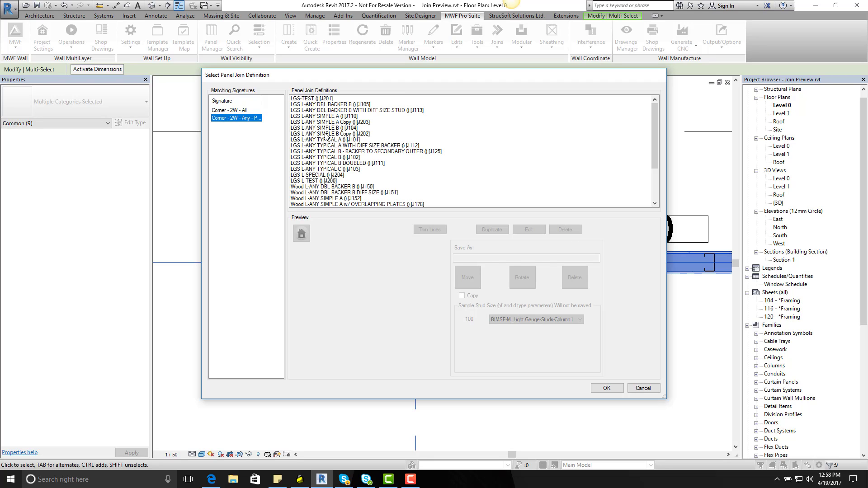
pyautogui.click(319, 129)
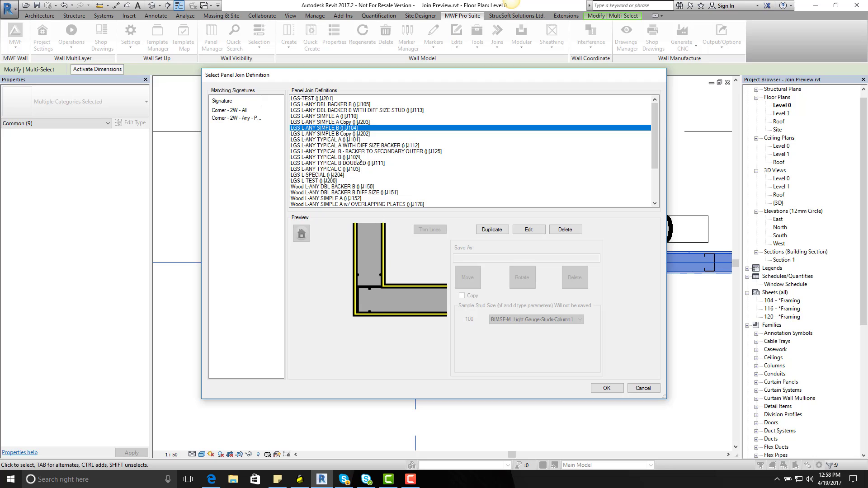
# - Duplicate it as new join J205 named 'LGS L-Simple Special' and adjust the preview line weight
pyautogui.click(491, 230)
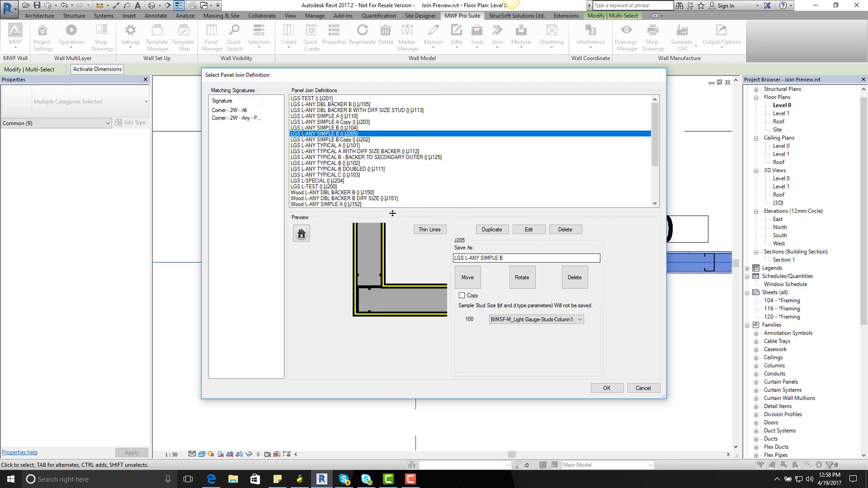
pyautogui.moveTo(503, 258); pyautogui.dragTo(480, 259)
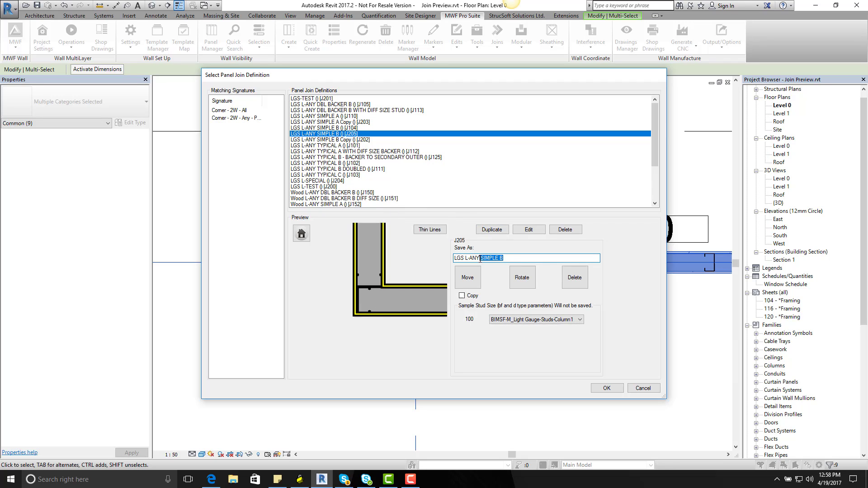
pyautogui.press('BackSpace')
pyautogui.press('Return')
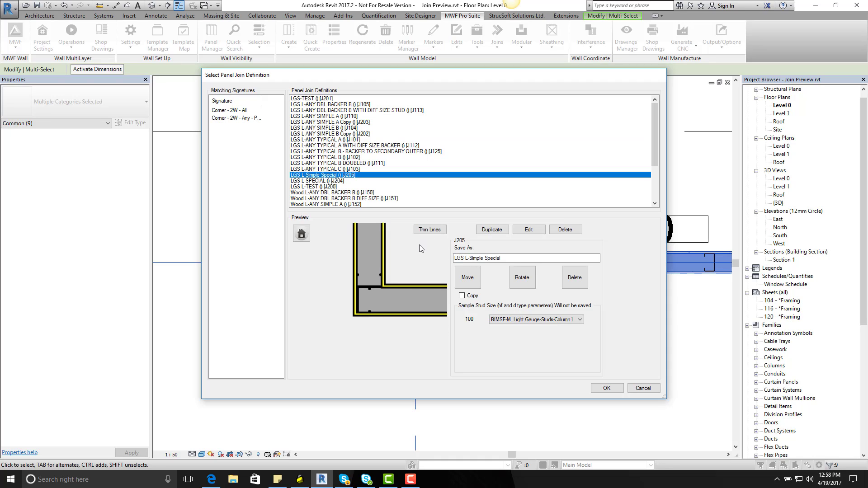
pyautogui.click(430, 230)
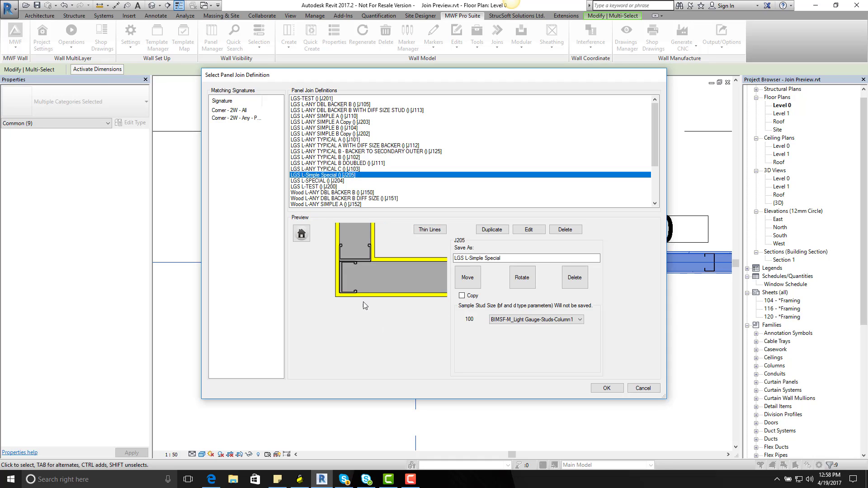
pyautogui.scroll(4, 366, 305)
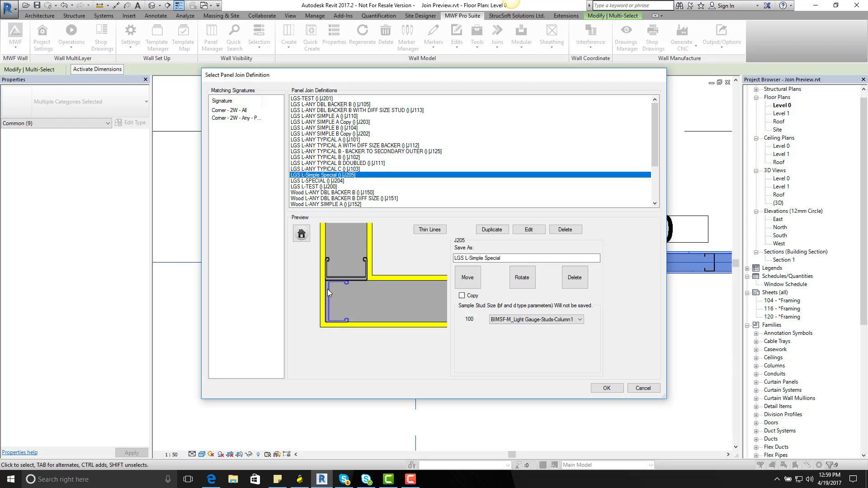
# - With Copy enabled in Move Stud, pick the corner stud to duplicate
pyautogui.click(461, 296)
pyautogui.click(470, 285)
pyautogui.click(366, 302)
pyautogui.click(379, 301)
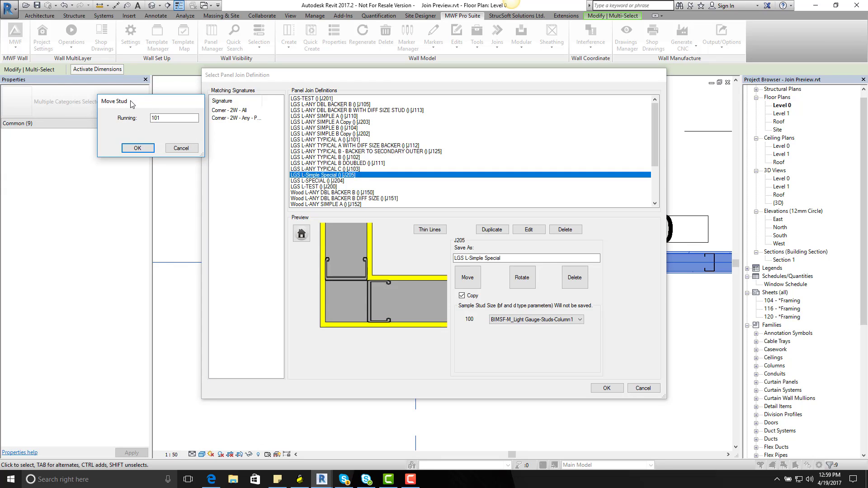
# - Offset the copied stud Running 101, save the join definition, and update all 4 instances
pyautogui.moveTo(132, 104); pyautogui.dragTo(382, 170)
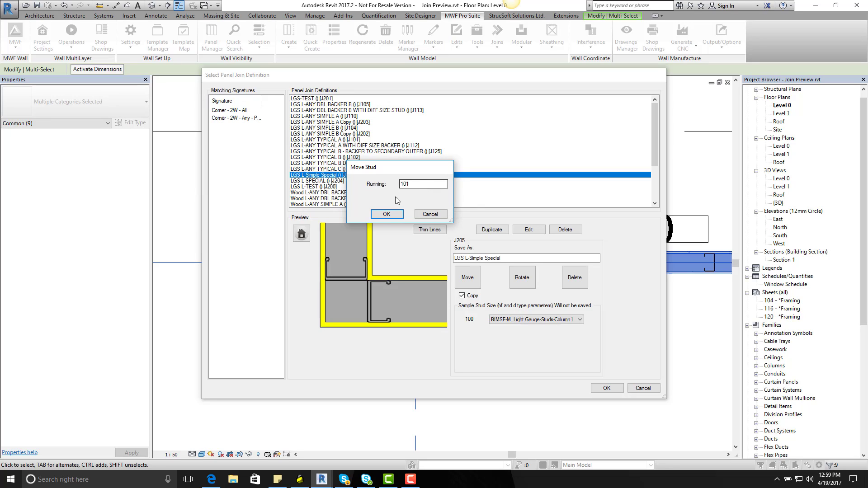
pyautogui.click(386, 215)
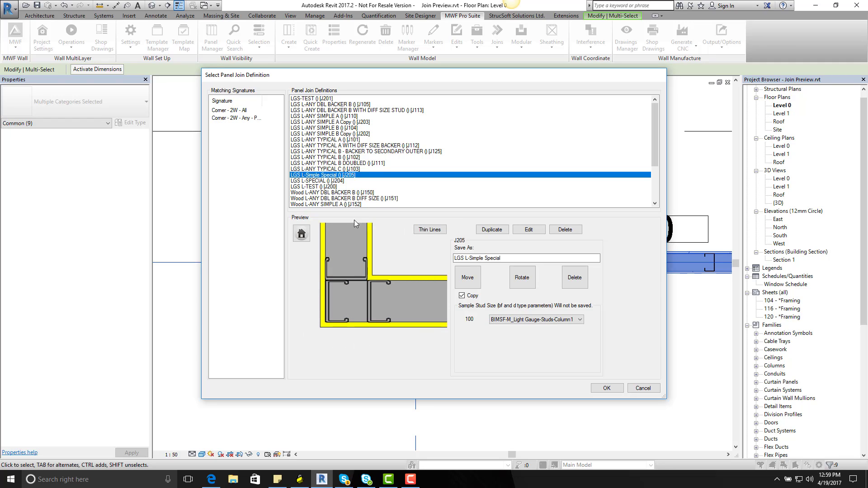
pyautogui.click(608, 389)
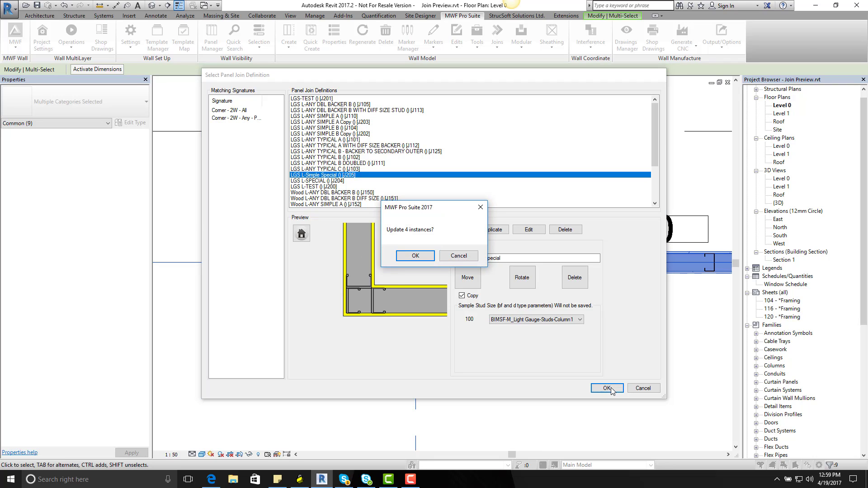
pyautogui.click(428, 258)
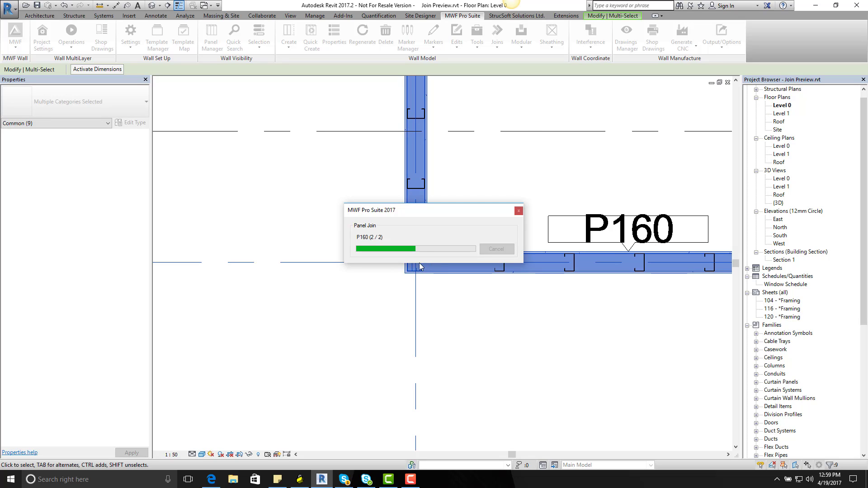
# - Delete the J204 panel join at the P160 corner, then crossing-select both walls meeting there
pyautogui.click(430, 294)
pyautogui.scroll(3, 430, 290)
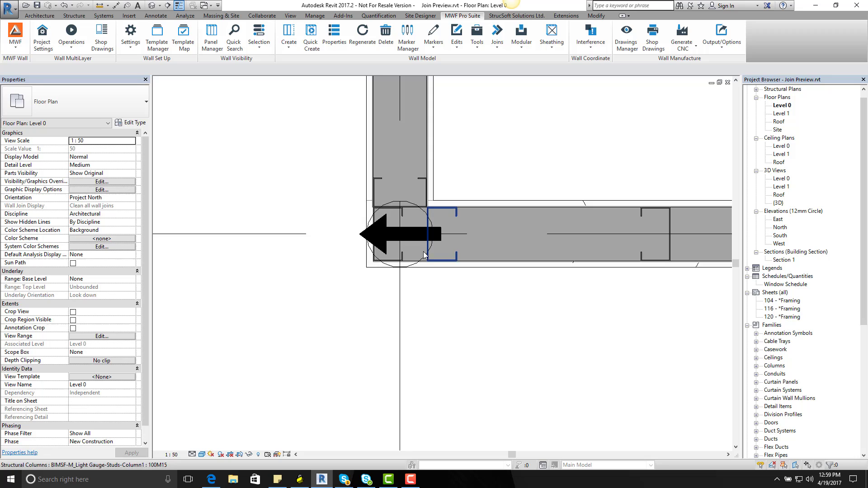
pyautogui.scroll(-2, 426, 293)
pyautogui.scroll(-6, 488, 340)
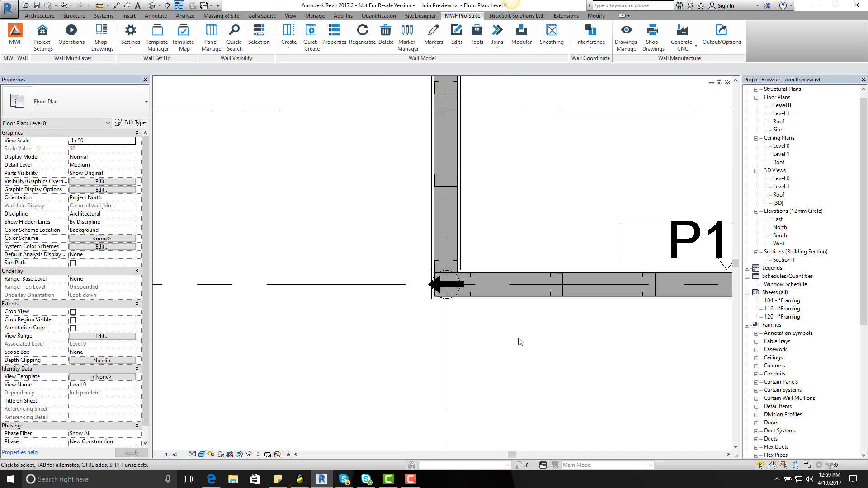
pyautogui.scroll(10, 375, 186)
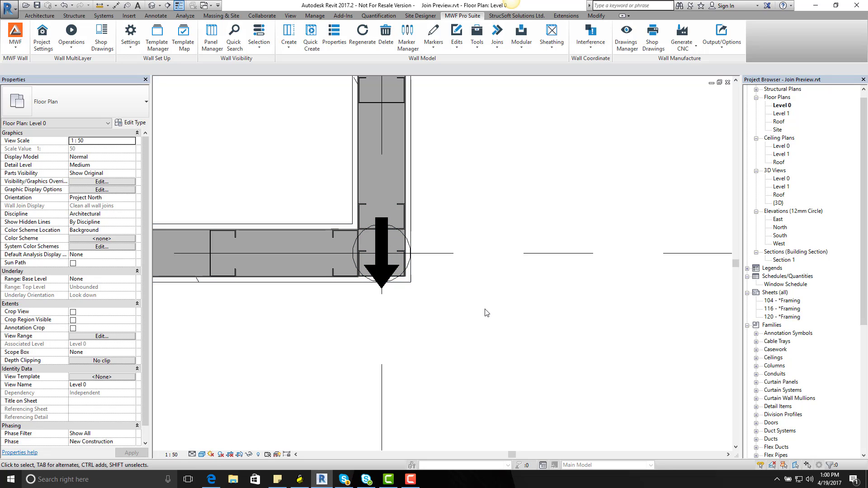
pyautogui.click(402, 234)
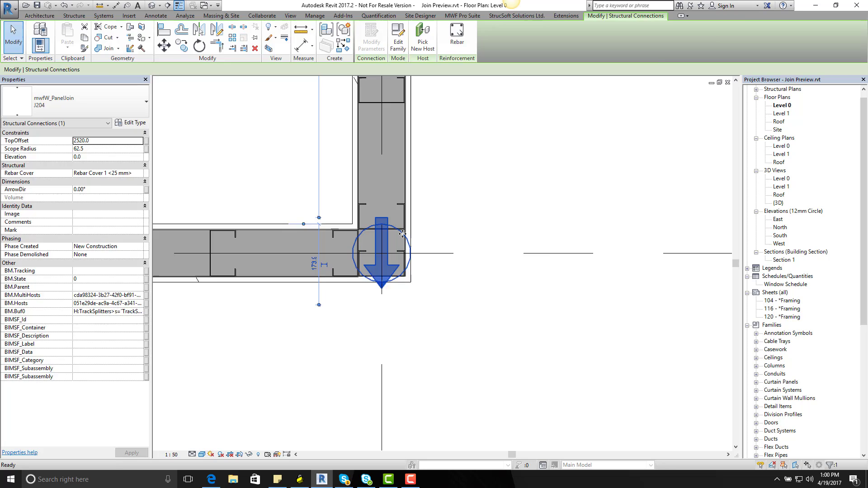
pyautogui.press('Delete')
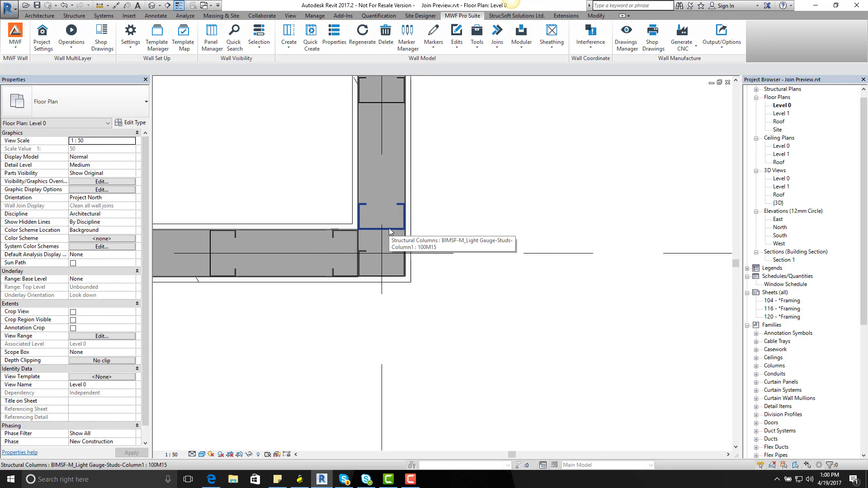
pyautogui.moveTo(459, 339); pyautogui.dragTo(302, 192)
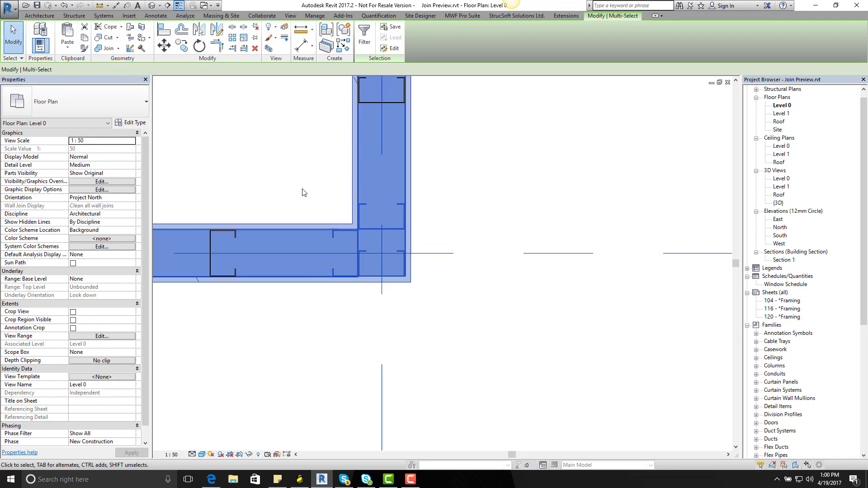
pyautogui.click(466, 17)
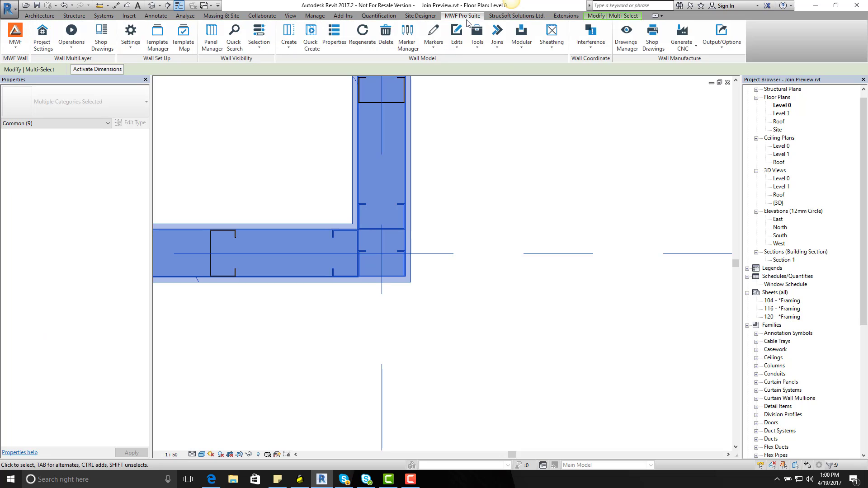
# - Place Join with Preview, choosing LGS L-Simple Special [J205] for Corner - 2W - Any and making it editable
pyautogui.click(497, 39)
pyautogui.click(521, 70)
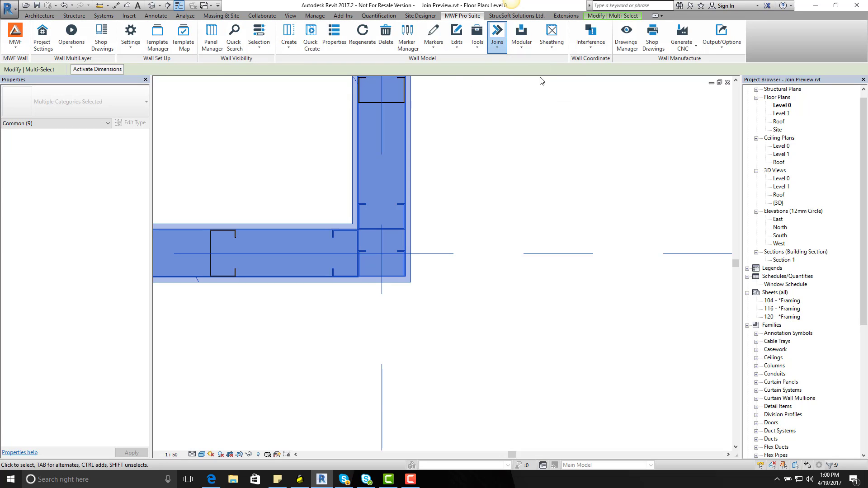
pyautogui.click(249, 118)
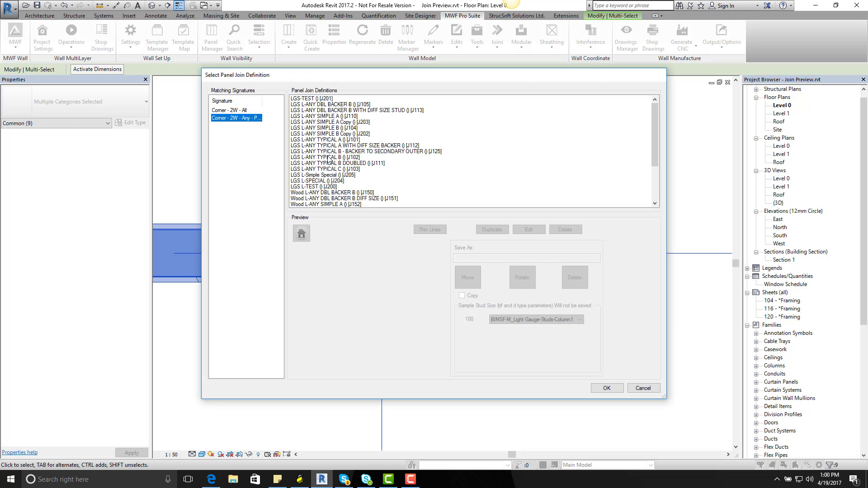
pyautogui.click(299, 175)
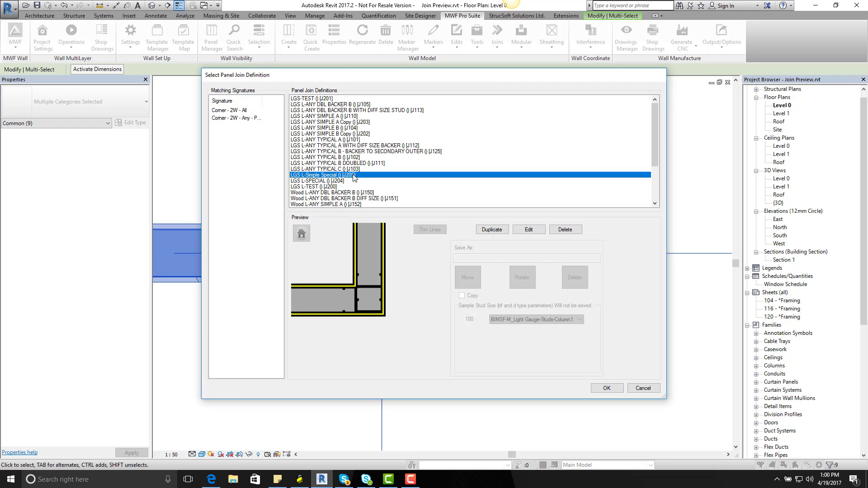
pyautogui.click(529, 229)
# - Shift a corner stud by Running -28, apply the definition, and update the single join instance
pyautogui.scroll(3, 358, 295)
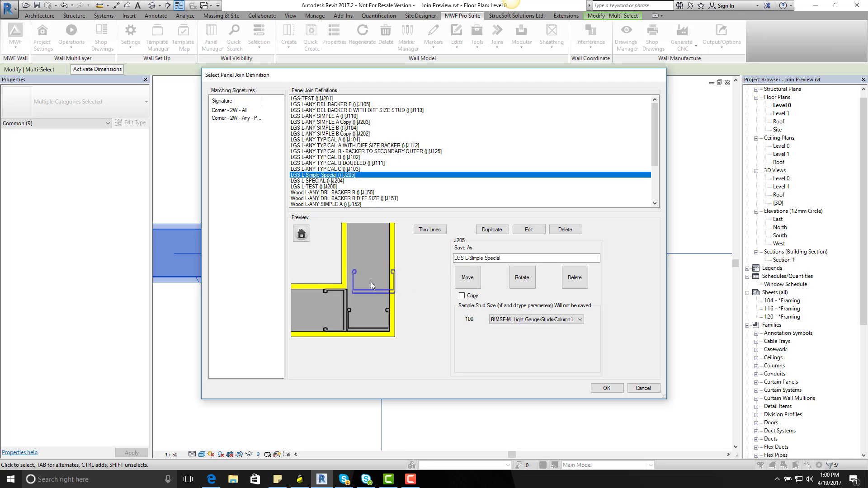
pyautogui.doubleClick(367, 286)
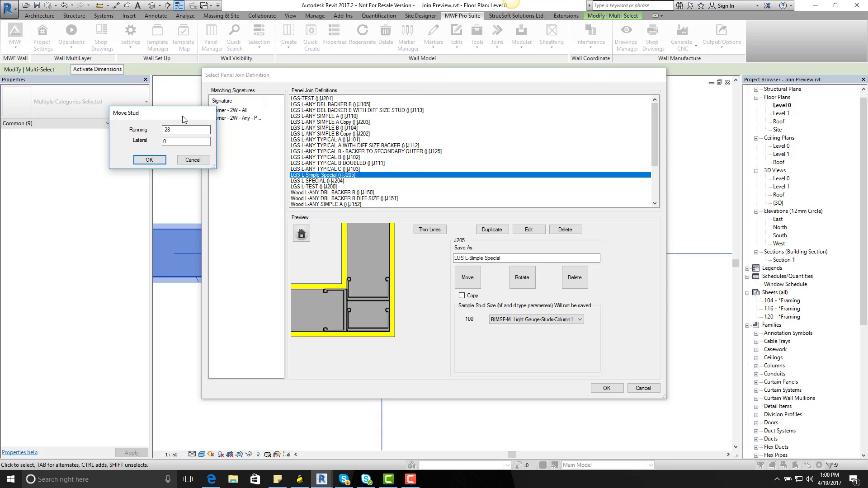
pyautogui.moveTo(183, 116); pyautogui.dragTo(391, 151)
pyautogui.click(357, 195)
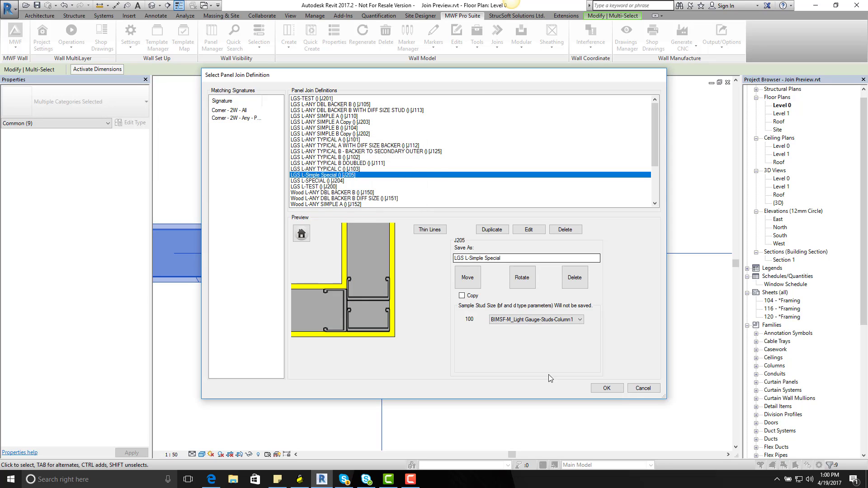
pyautogui.click(607, 388)
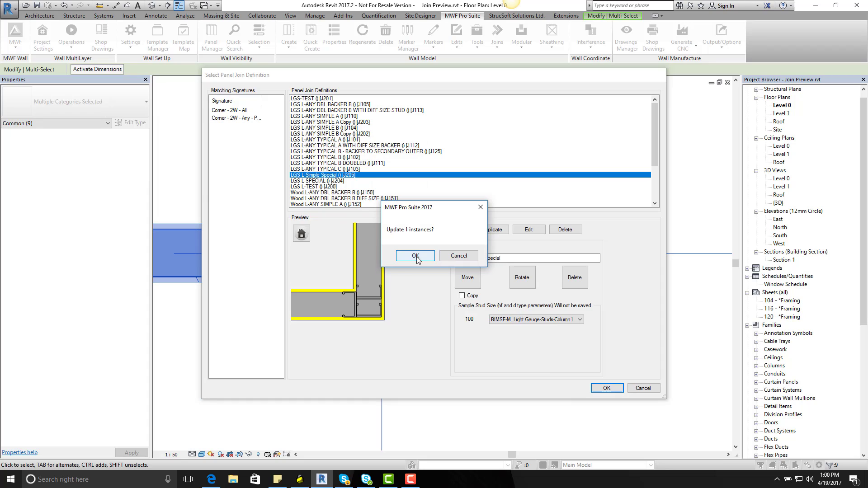
pyautogui.click(415, 256)
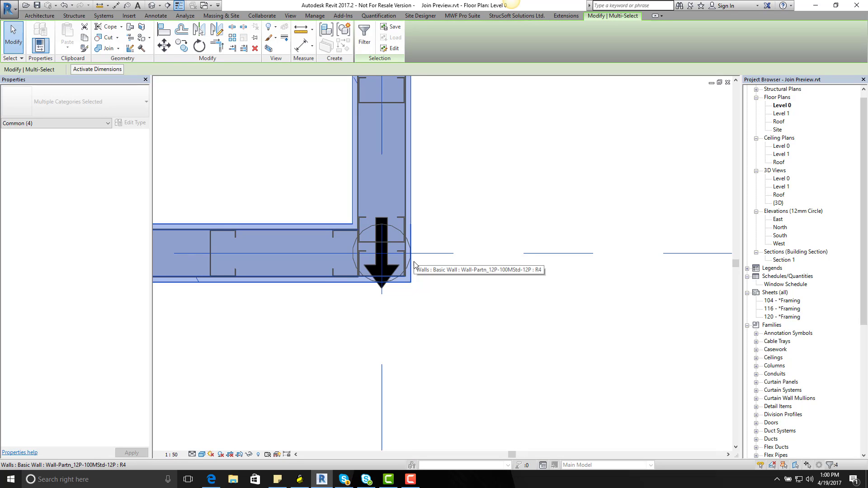
pyautogui.press('Escape')
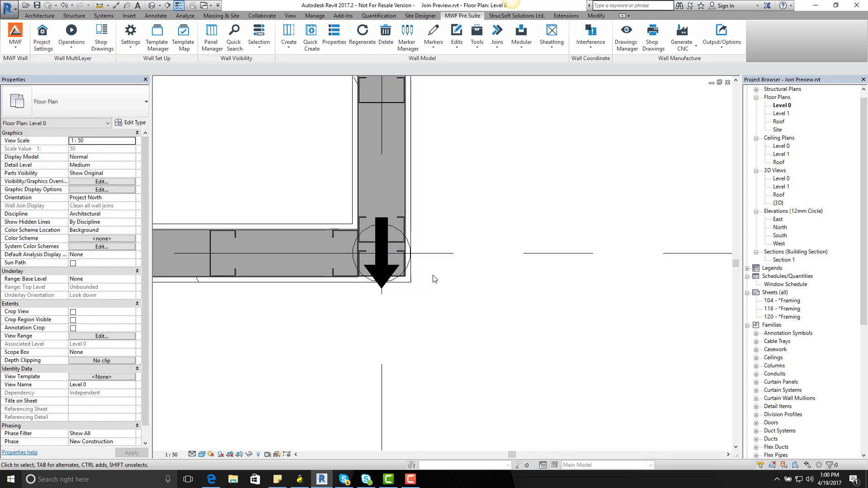
pyautogui.scroll(-4, 416, 262)
pyautogui.scroll(-4, 414, 255)
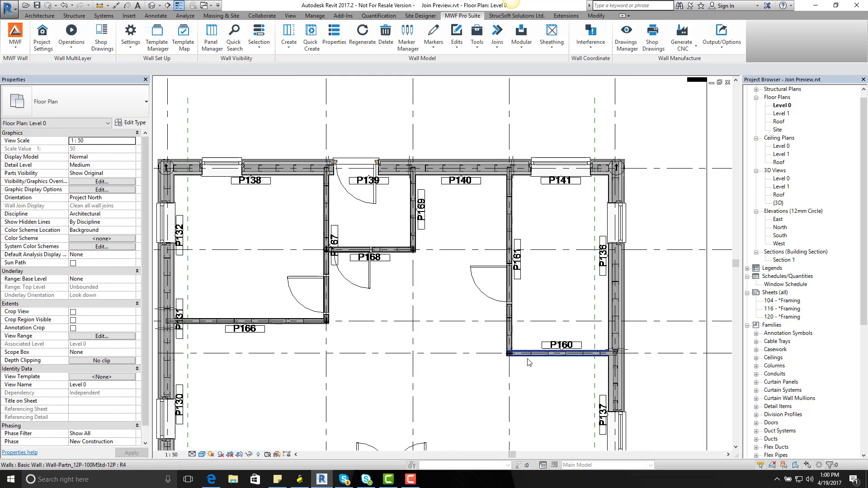
pyautogui.scroll(5, 491, 350)
pyautogui.scroll(3, 491, 350)
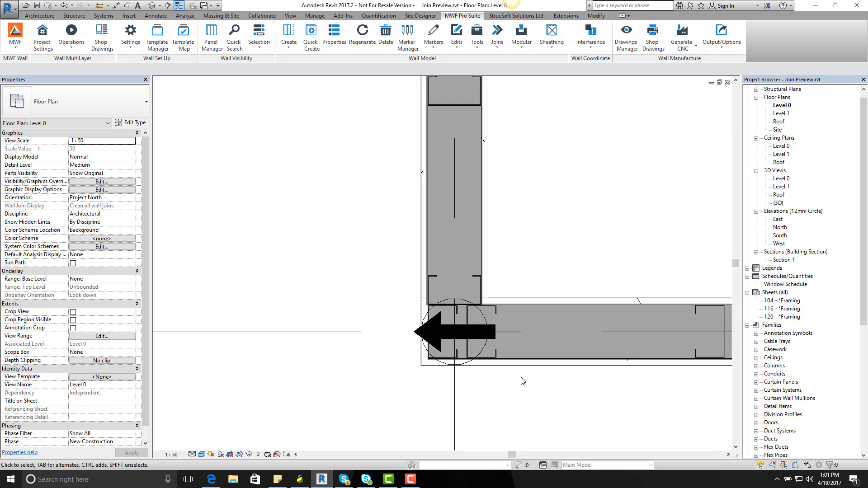
pyautogui.scroll(-9, 366, 229)
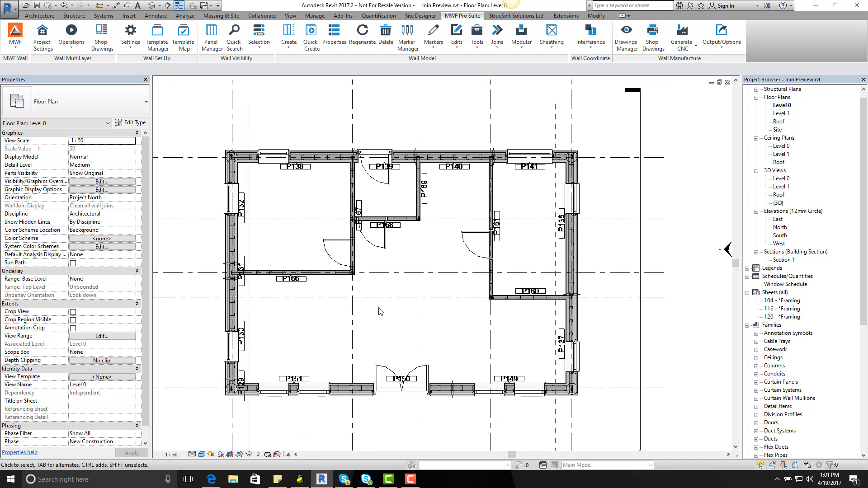
pyautogui.scroll(1, 368, 329)
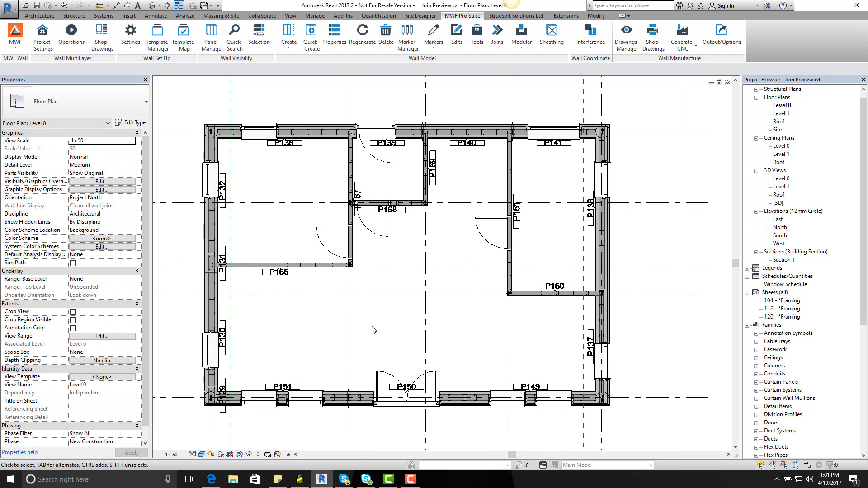